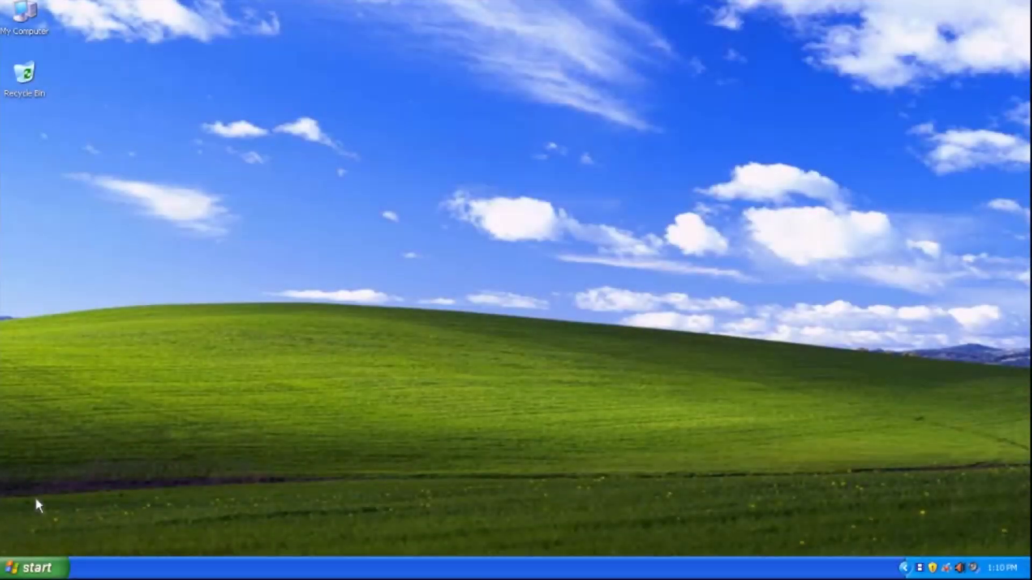
- Open Local Area Connection 4's status and Properties dialog through Control Panel > Network Connections
left_click(27, 569)
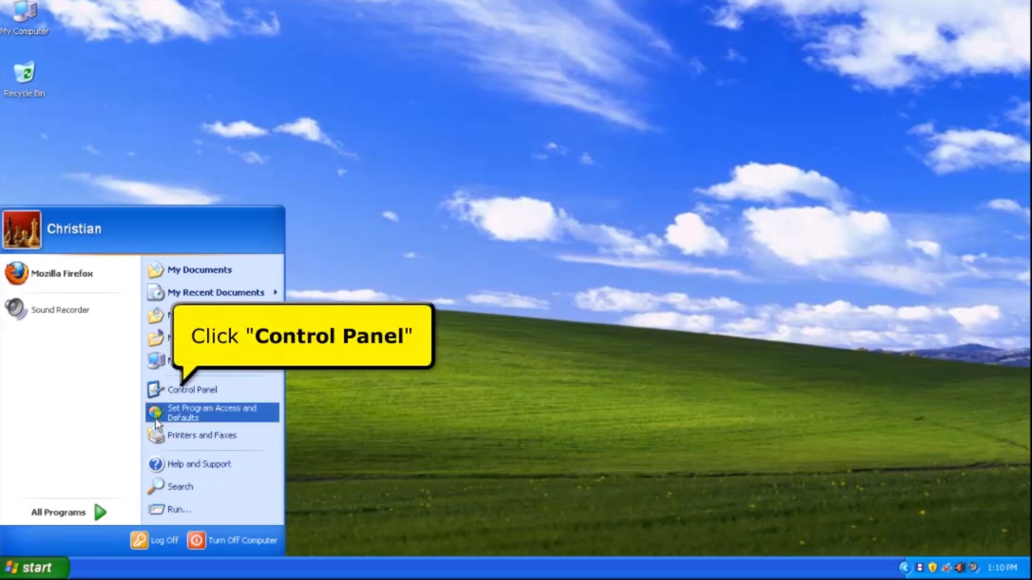
left_click(184, 390)
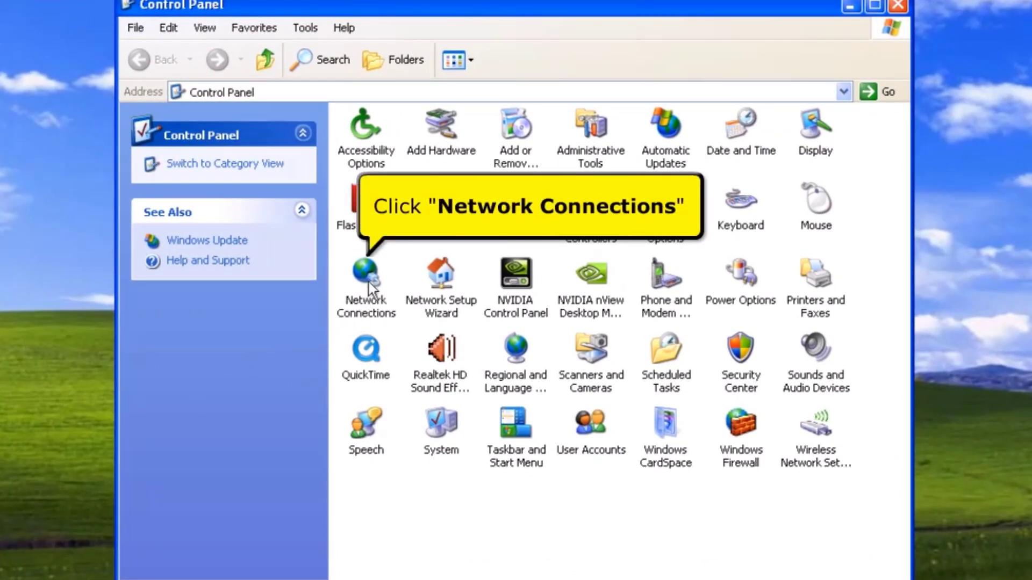
double_click(369, 280)
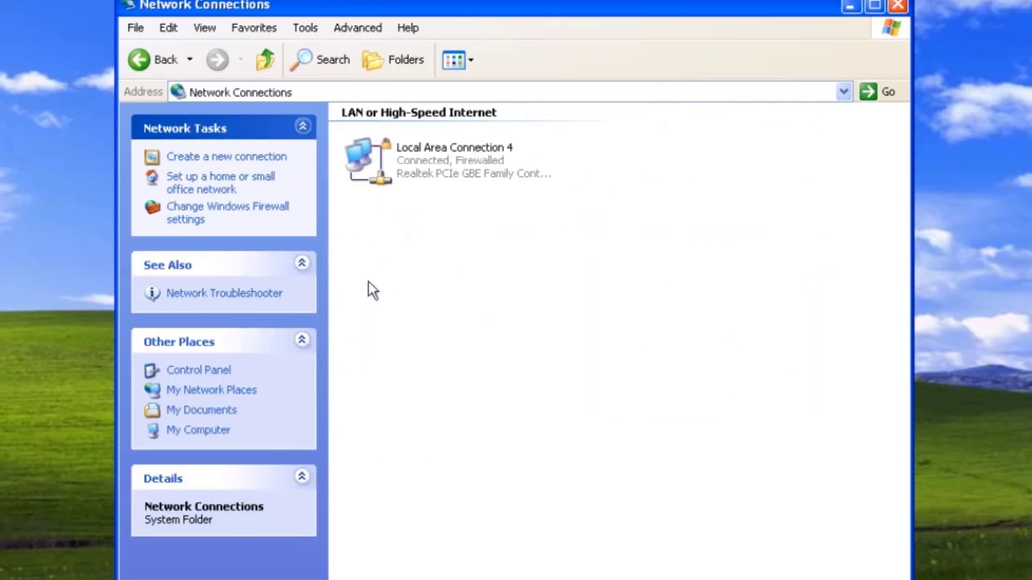
double_click(395, 171)
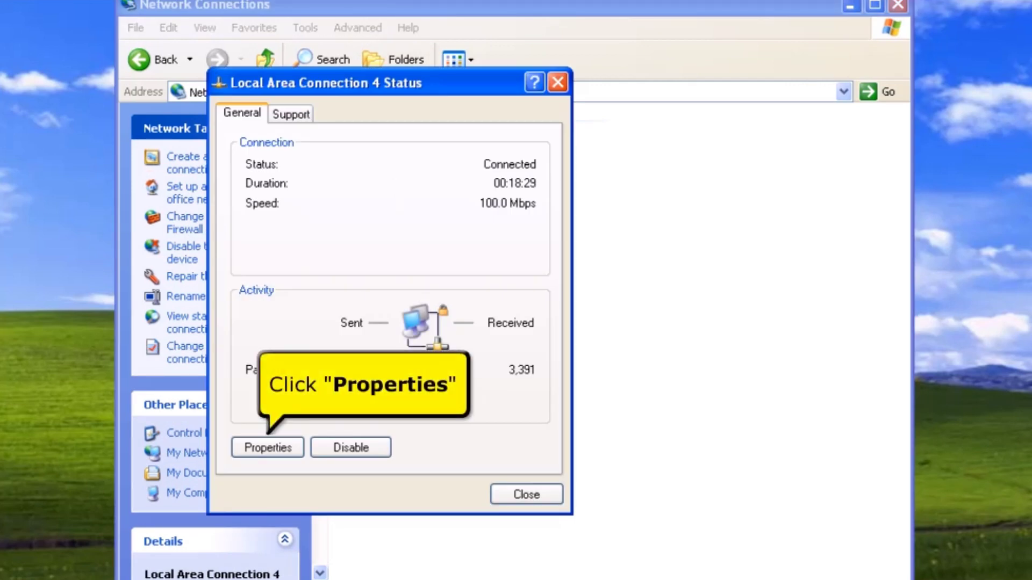
left_click(282, 456)
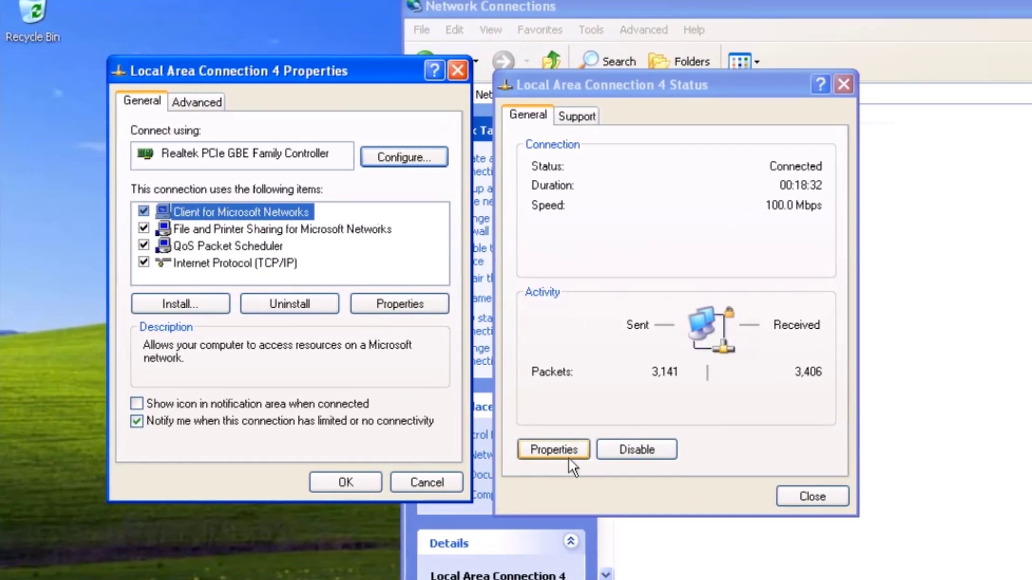
- Confirm Internet Protocol (TCP/IP) obtains IP and DNS addresses automatically, then close both properties dialogs
left_click(264, 263)
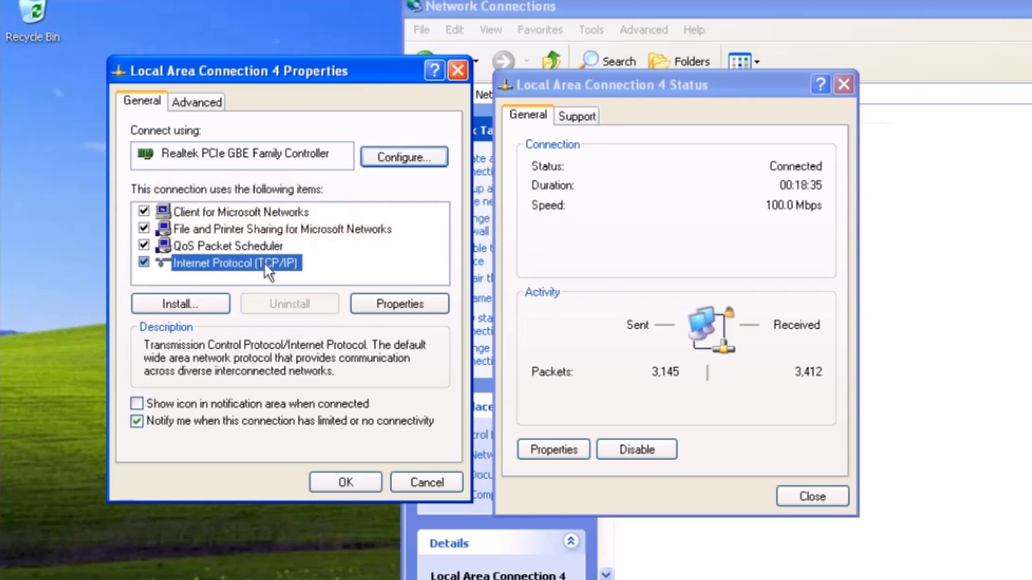
left_click(370, 302)
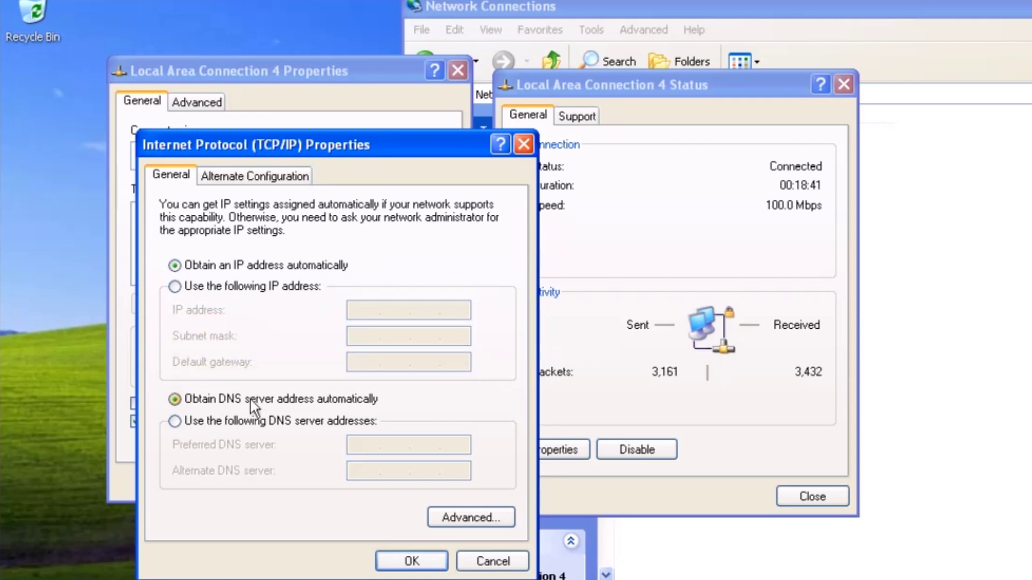
left_click(411, 559)
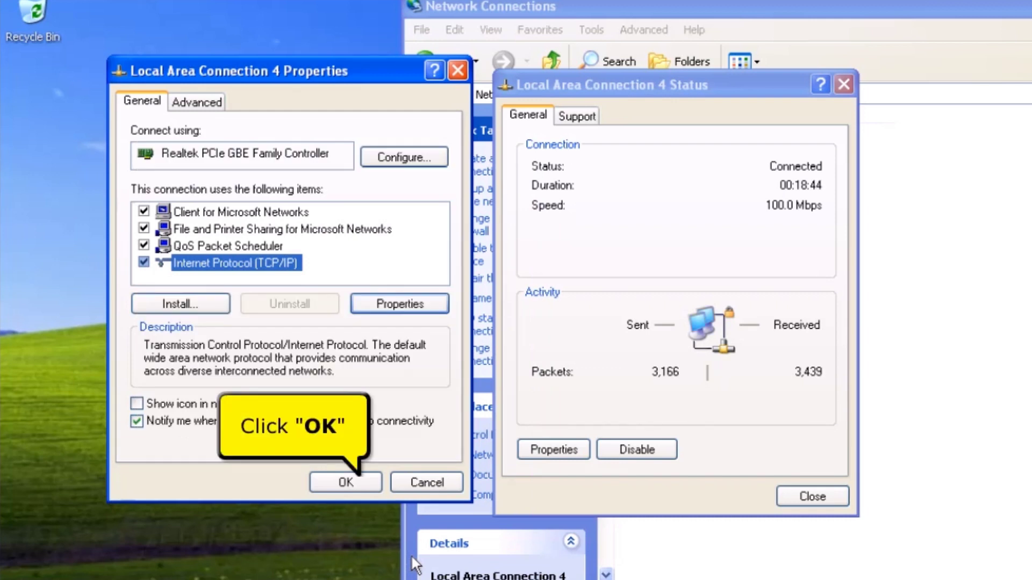
left_click(356, 484)
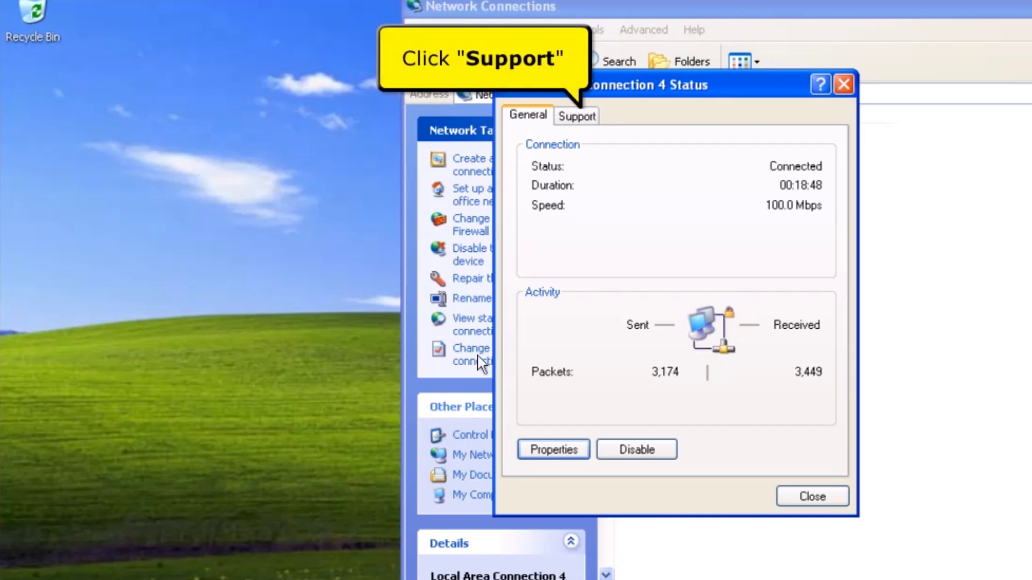
- Check the connection's Physical Address and Default Gateway 192.168.1.1, then close the details and status windows
left_click(563, 118)
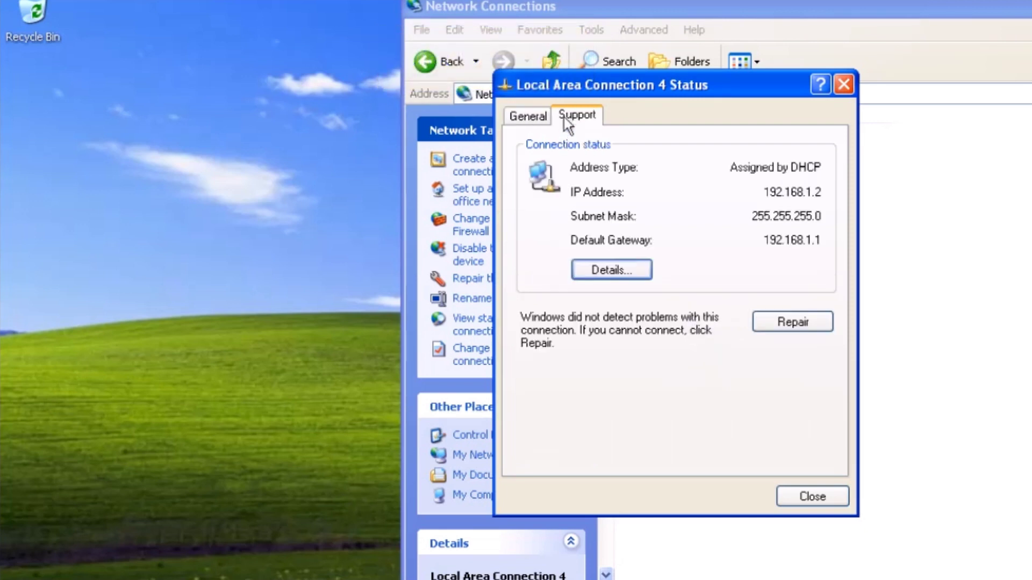
left_click(596, 270)
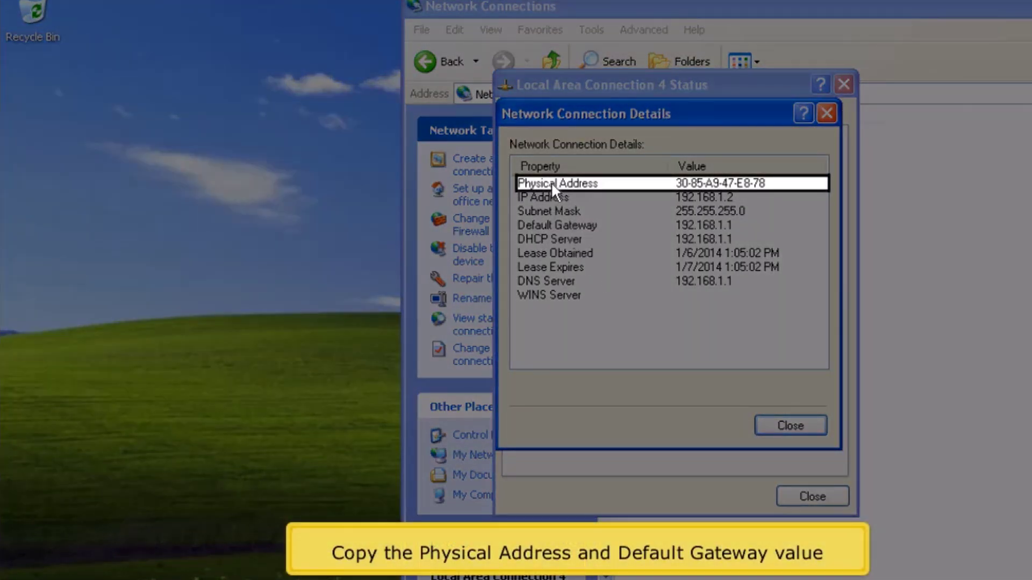
left_click(550, 181)
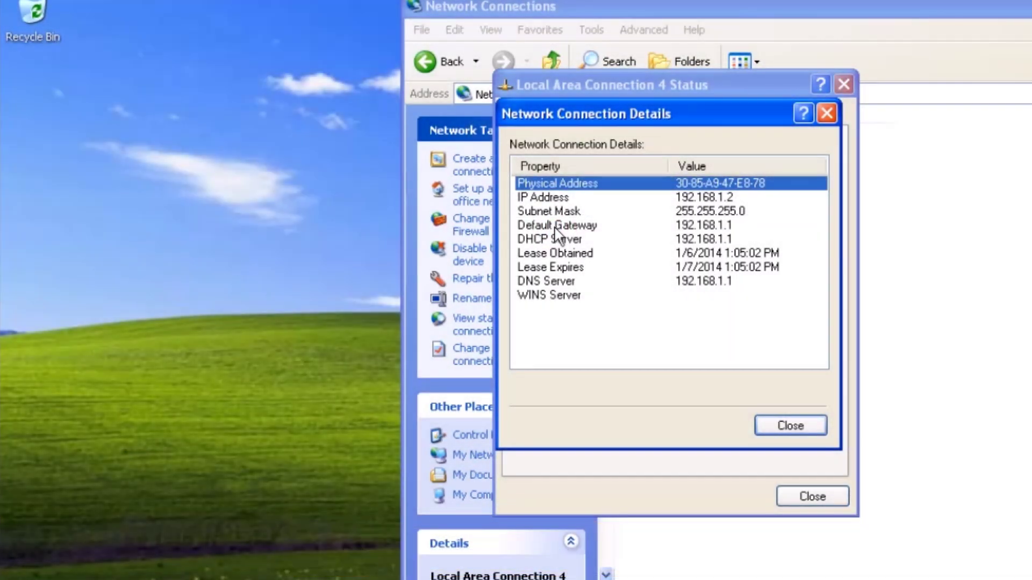
left_click(553, 225)
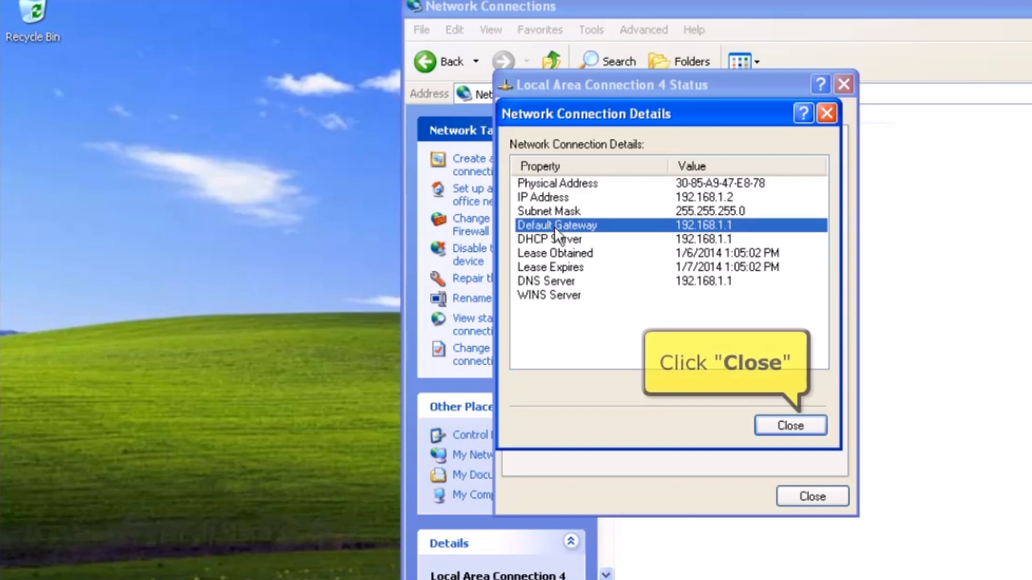
left_click(769, 425)
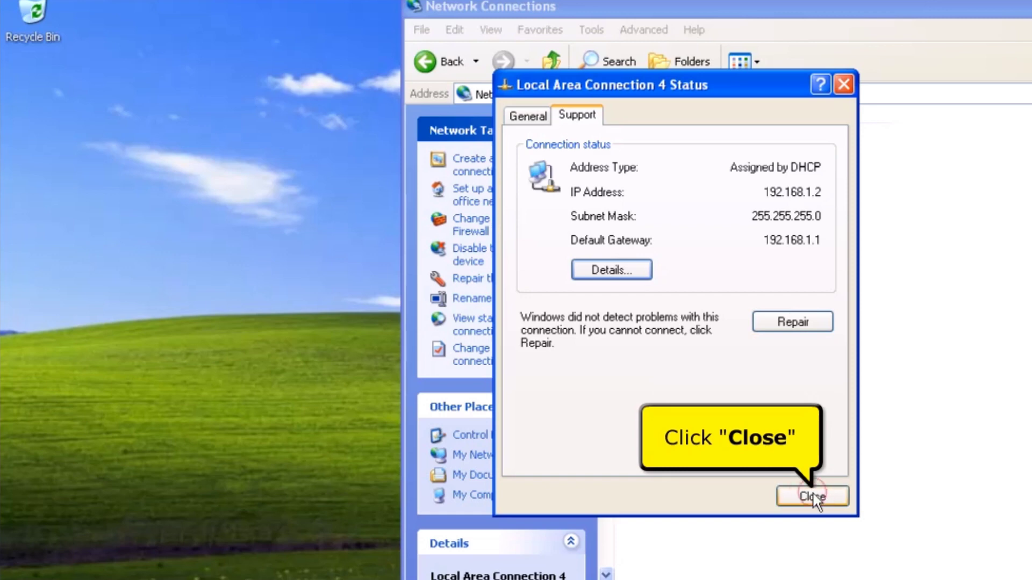
left_click(810, 495)
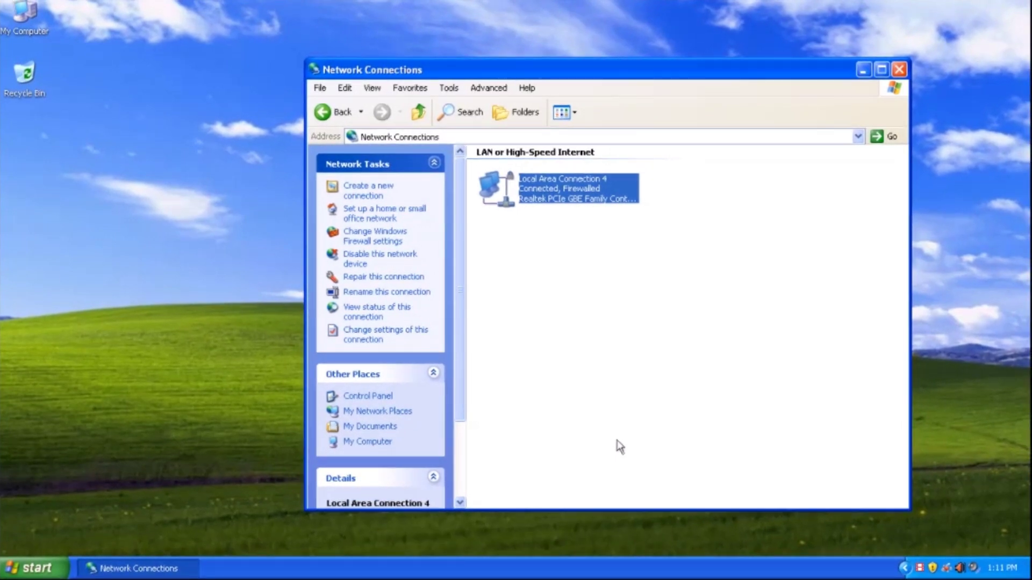
- Launch Mozilla Firefox and load the router admin address 192.168.1.1
left_click(899, 70)
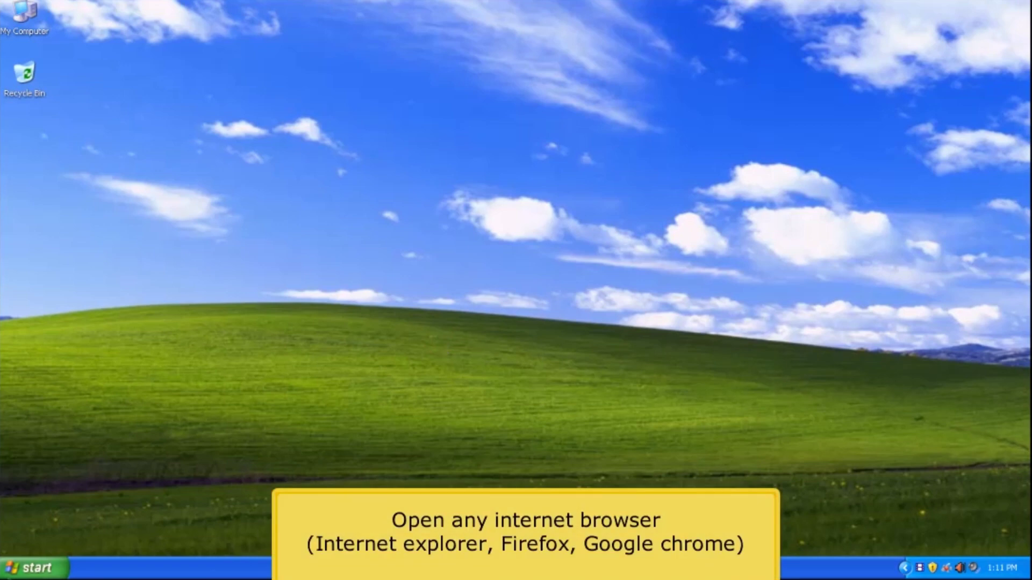
left_click(34, 568)
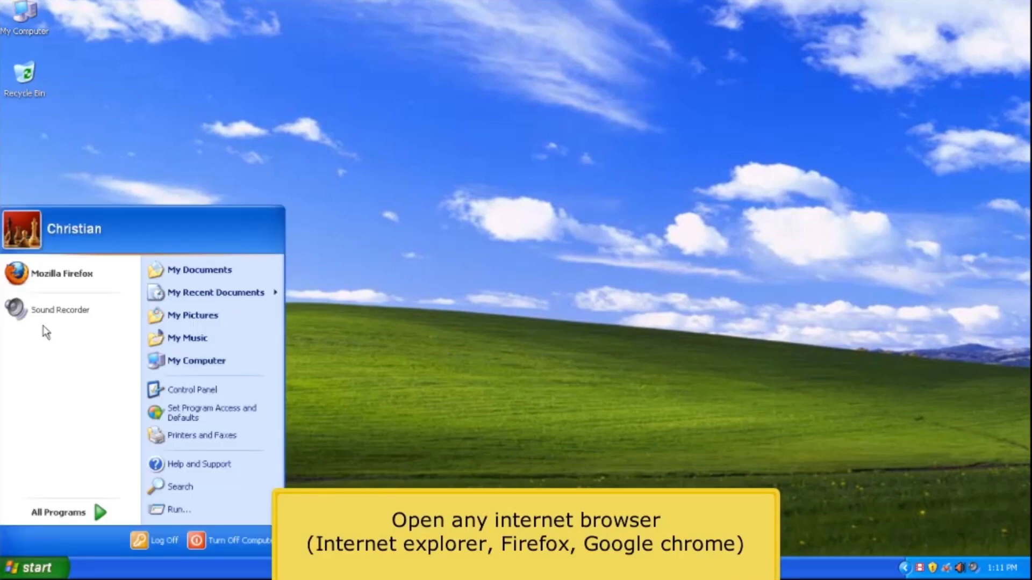
left_click(58, 270)
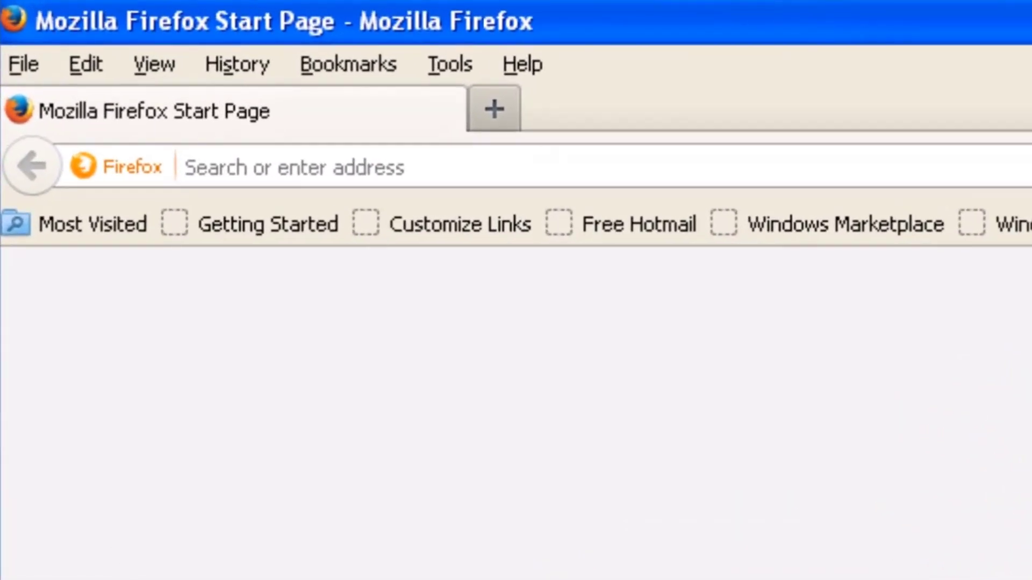
type("192.168")
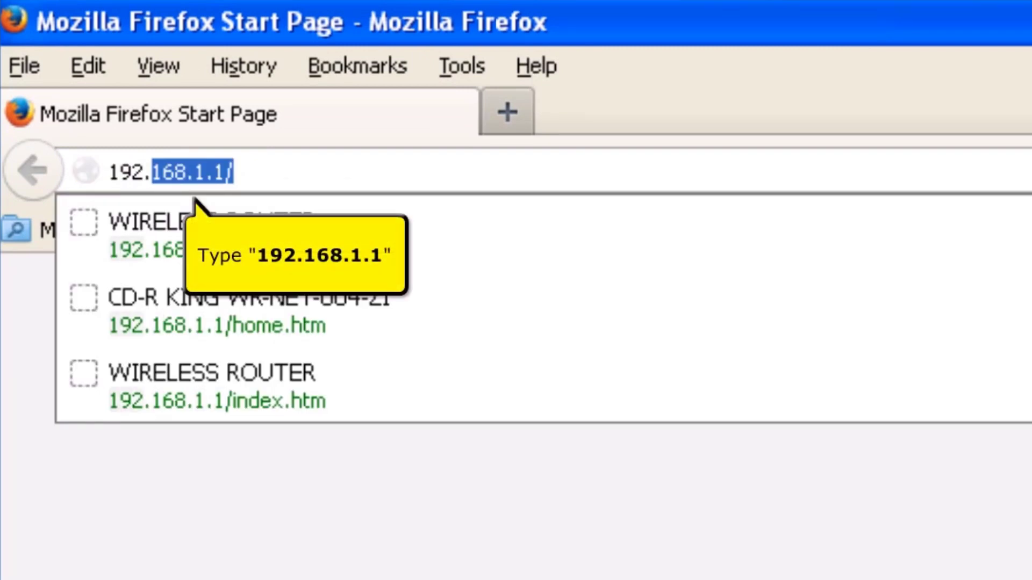
type(".1.1")
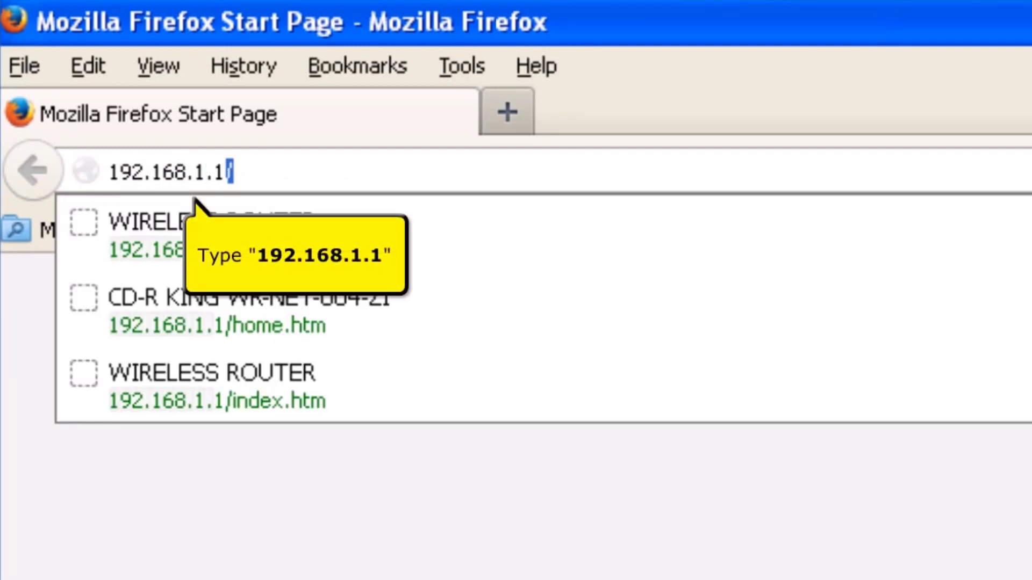
key("Return")
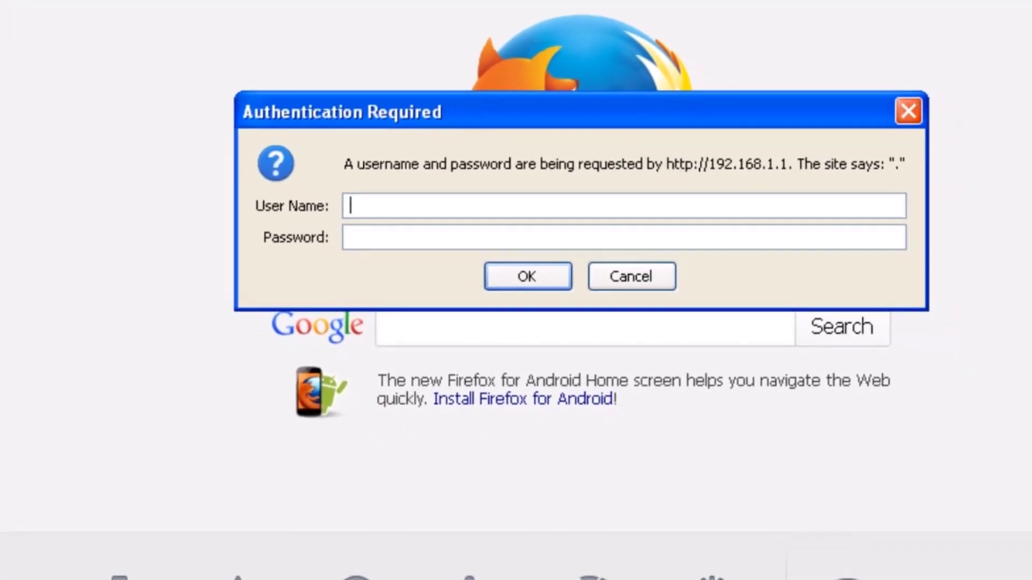
- Sign in to the router with the admin user name and password and go to Operation Mode
type("adm")
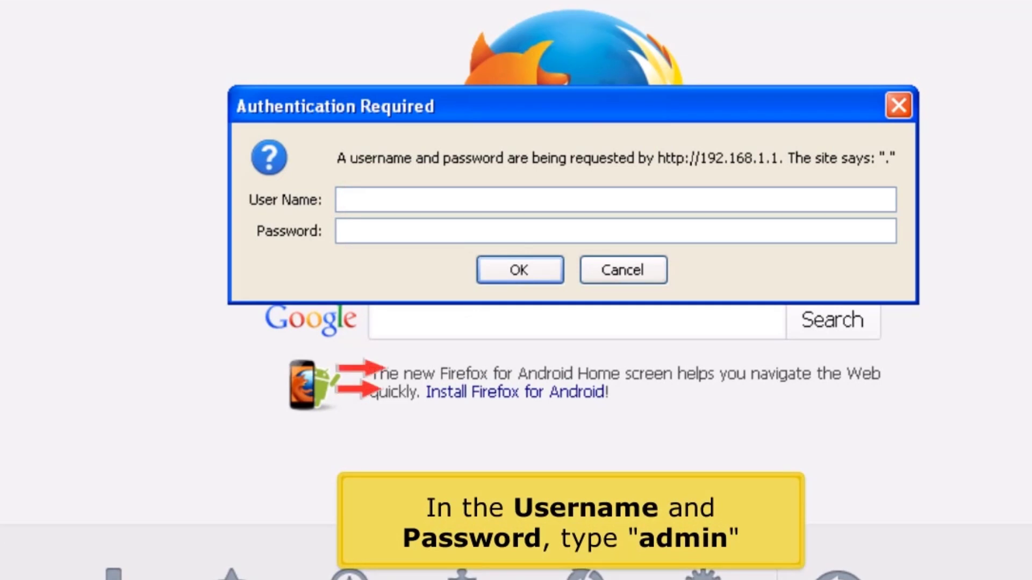
type("in")
key("Tab")
type("admin")
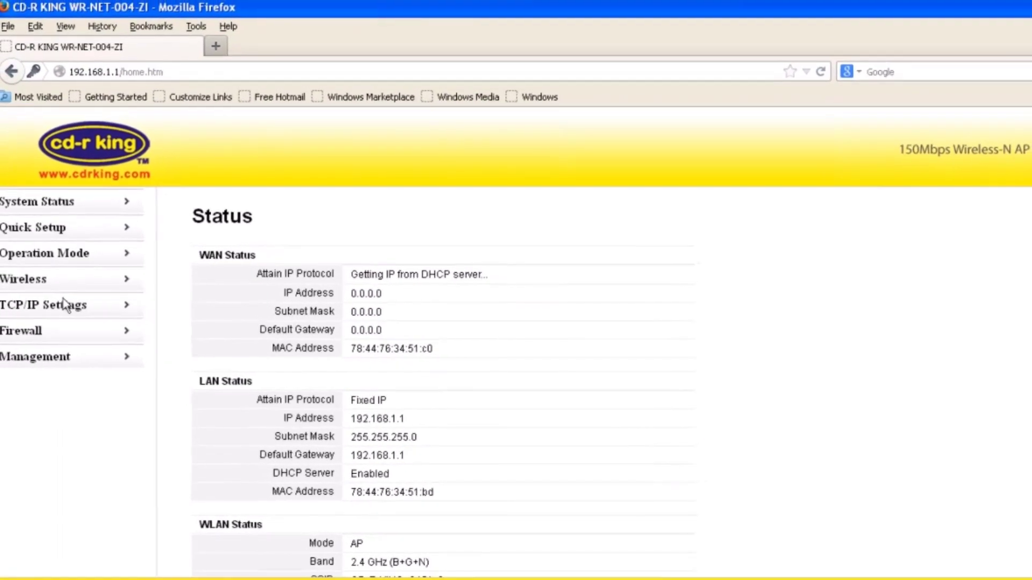
left_click(20, 256)
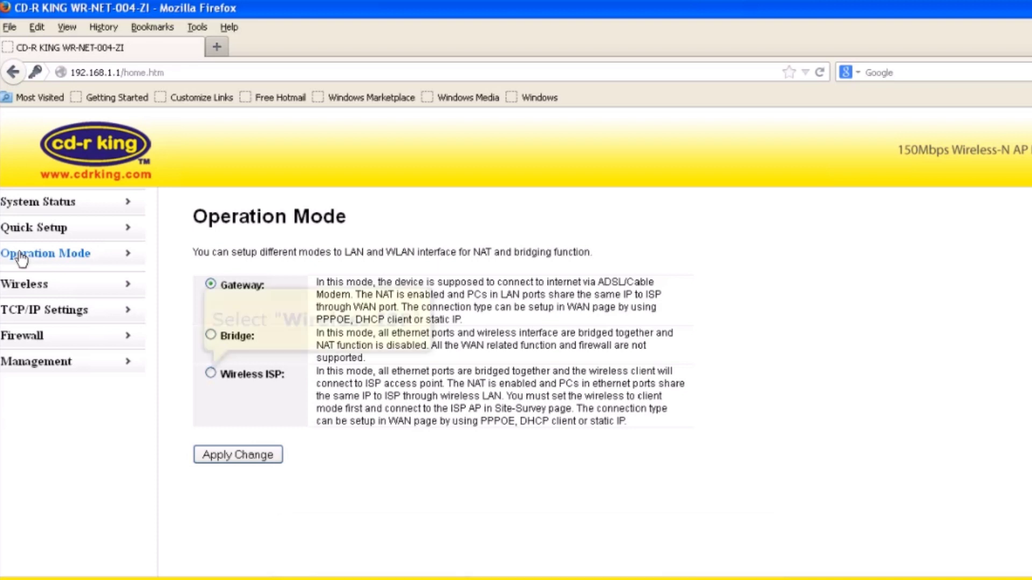
- Set the operation mode to Wireless ISP and apply the change
left_click(210, 373)
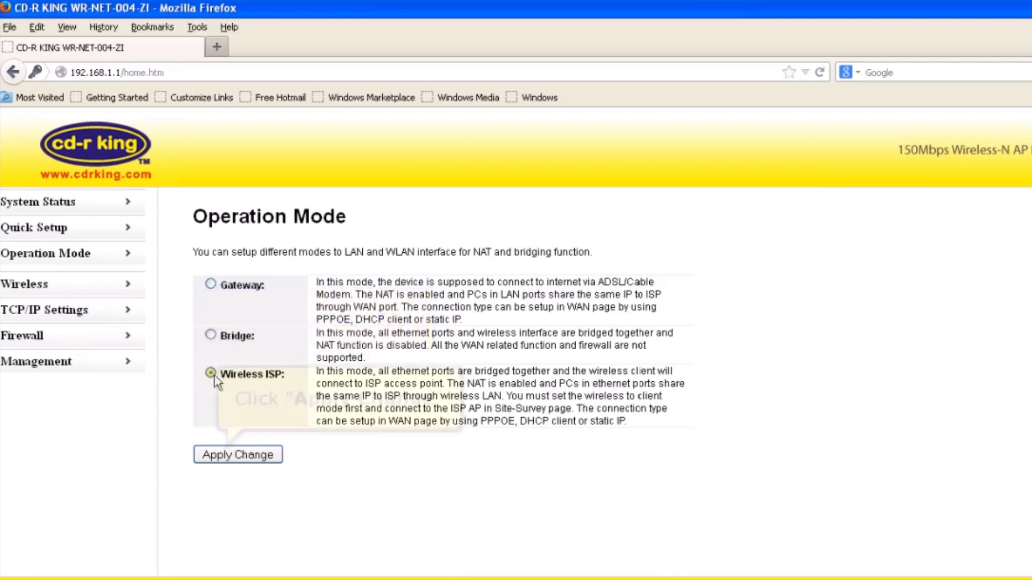
left_click(209, 455)
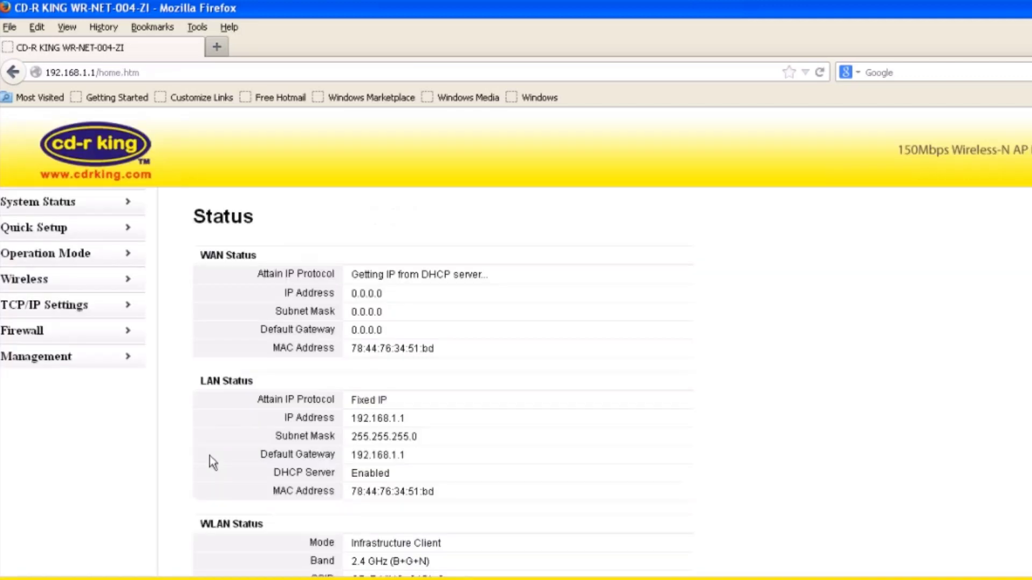
- Go to the Wireless > Site Survey page
left_click(13, 285)
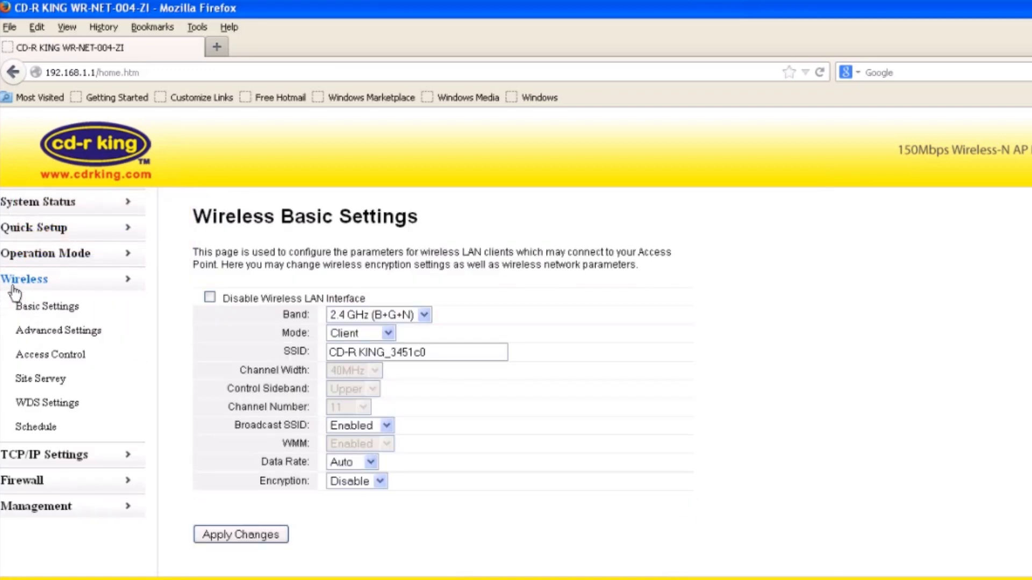
left_click(50, 382)
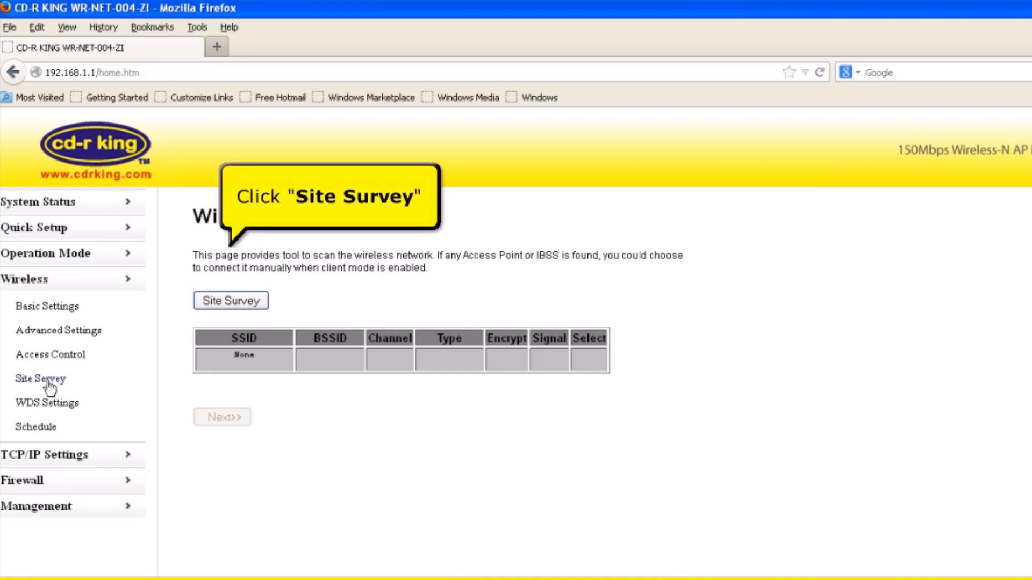
- Scan for nearby networks, select CDRKING1 and continue to its WPA2 passphrase form
left_click(217, 297)
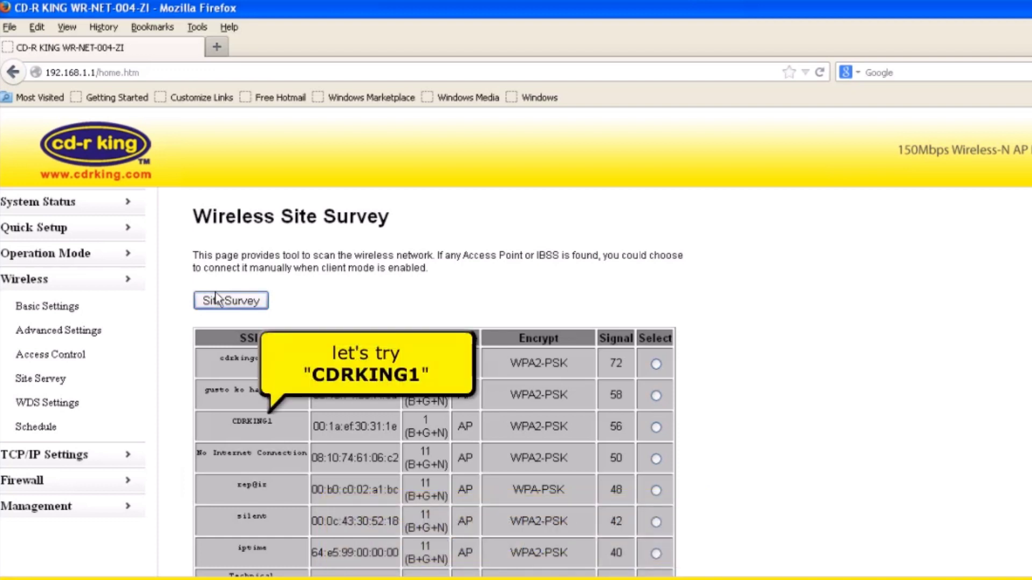
left_click(656, 428)
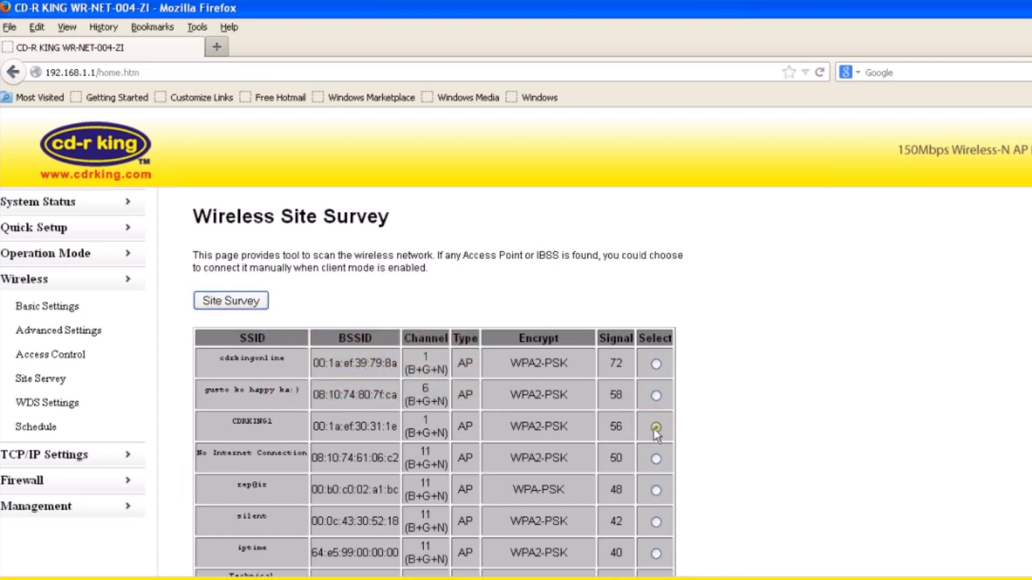
scroll(656, 437, "down", 5)
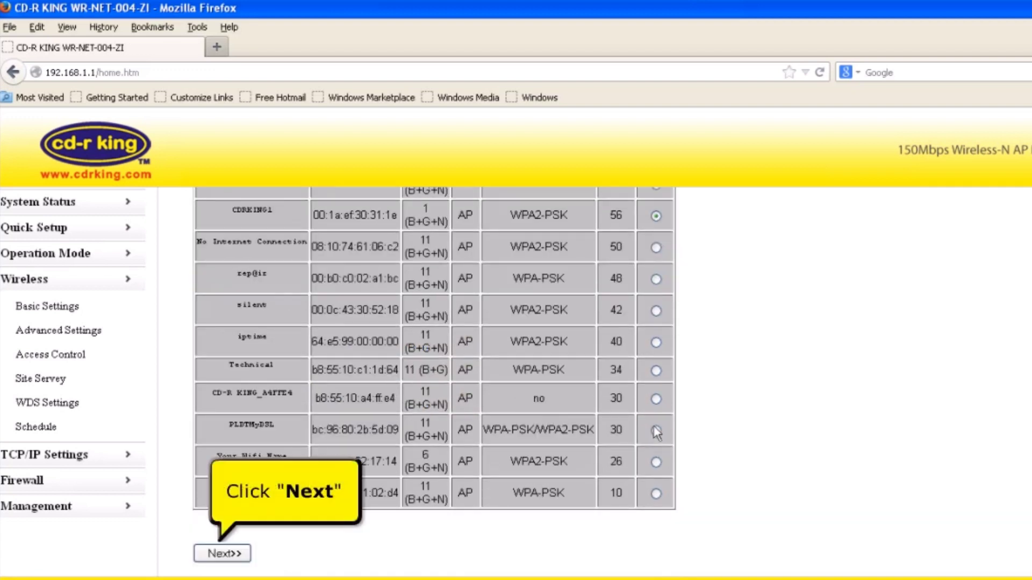
left_click(230, 554)
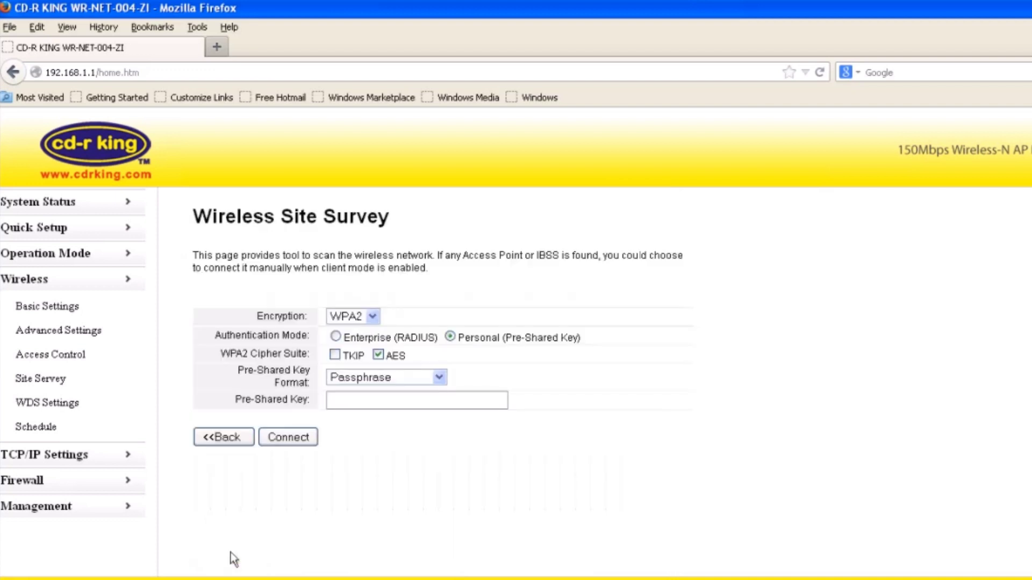
- Enter the existing Wi-Fi's pre-shared key, connect to CDRKING1 and acknowledge the success message
left_click(390, 401)
type("•••••")
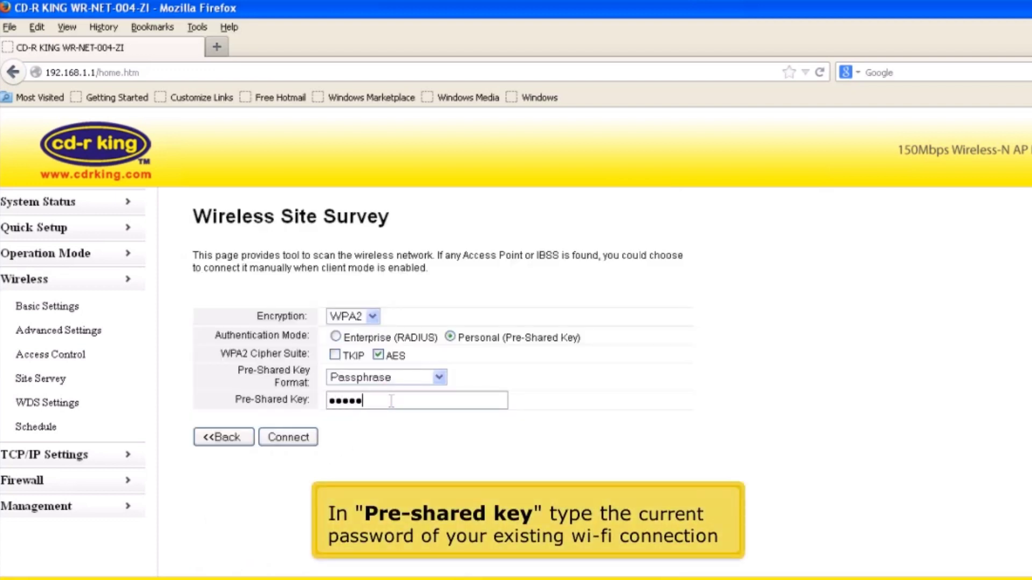
type("••••")
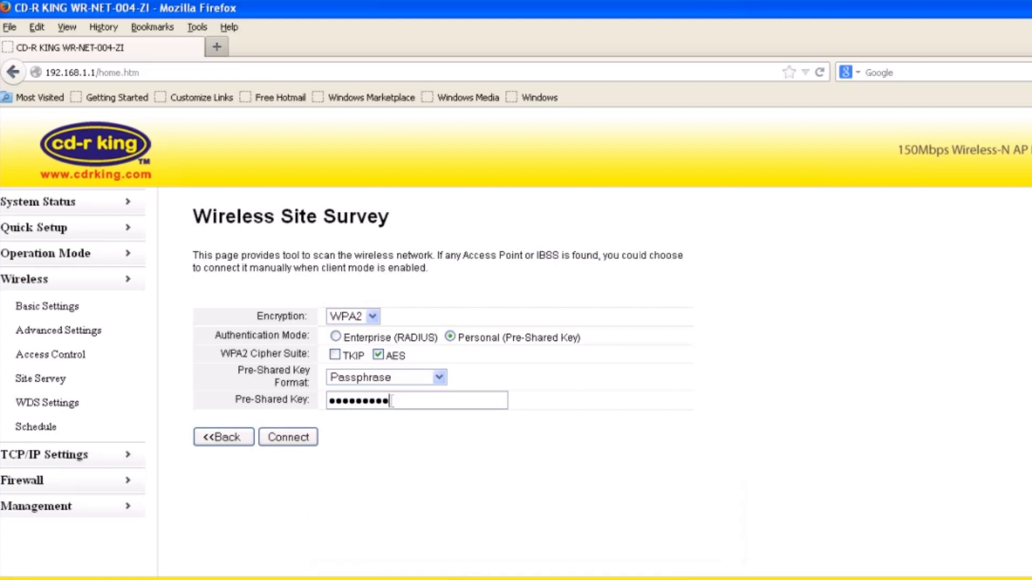
left_click(304, 444)
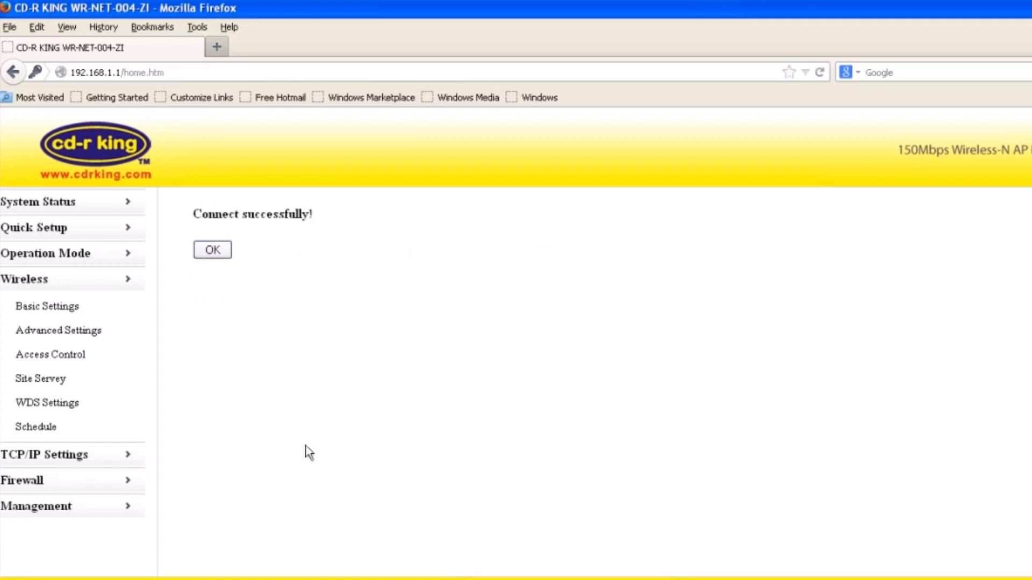
left_click(213, 250)
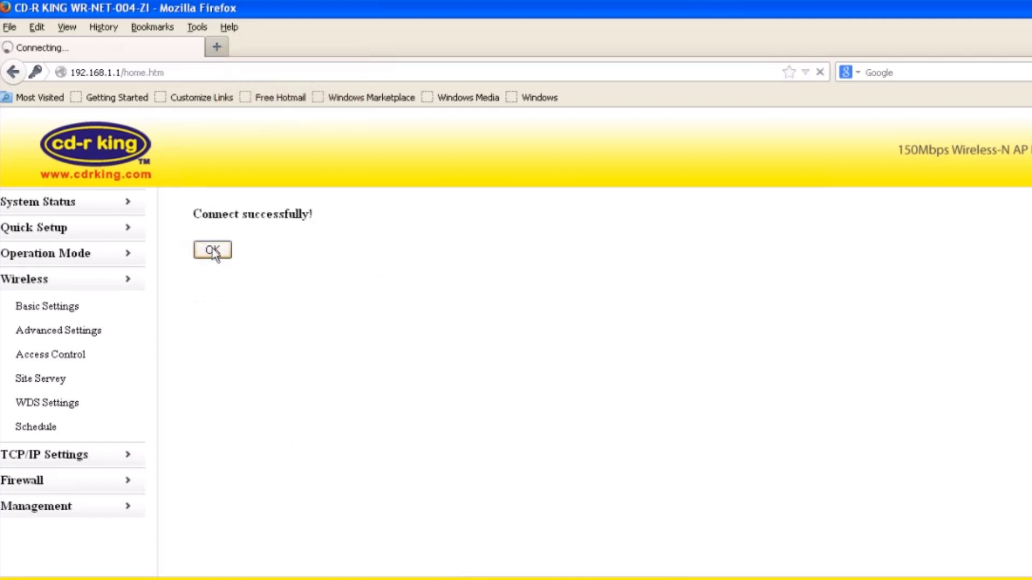
- In Wireless Basic Settings, replace the SSID with cdrking and expand the Encryption dropdown
left_click(74, 314)
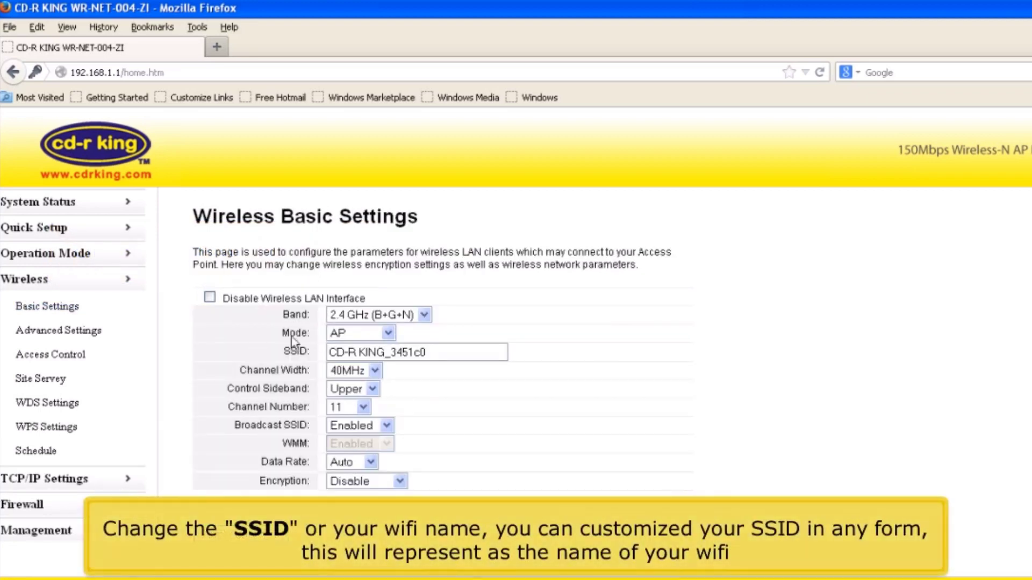
triple_click(479, 357)
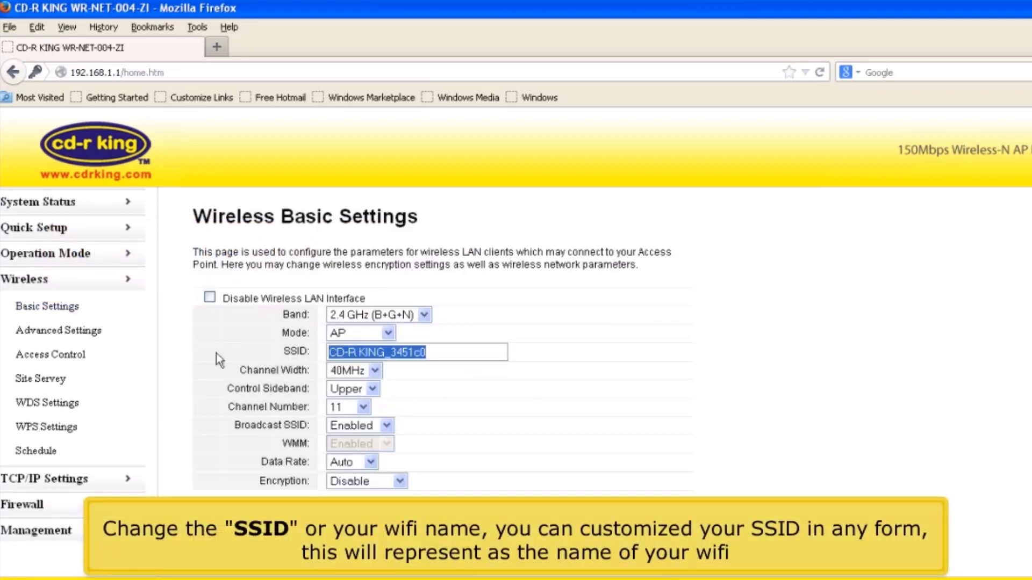
type("cdrking")
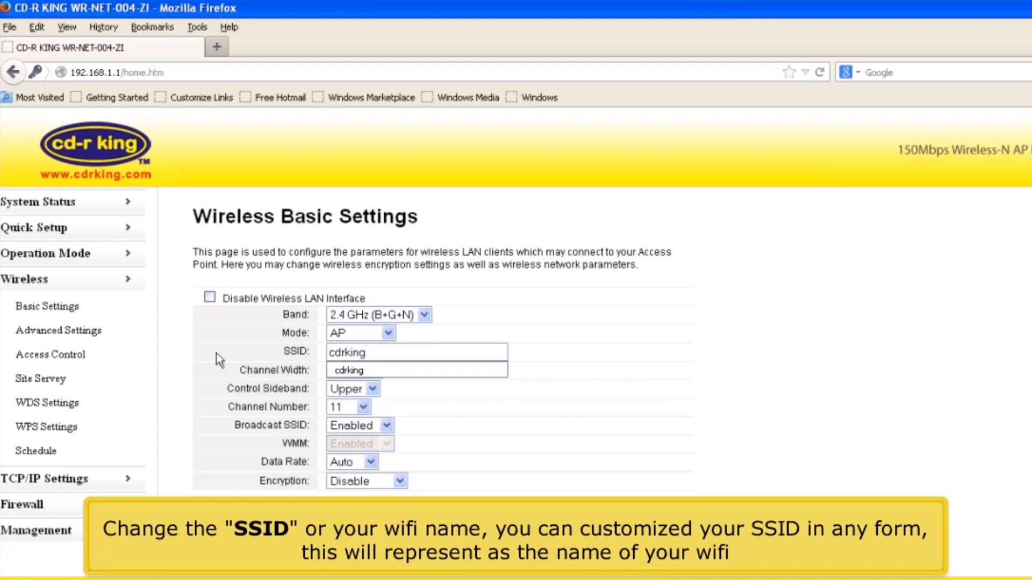
left_click(408, 479)
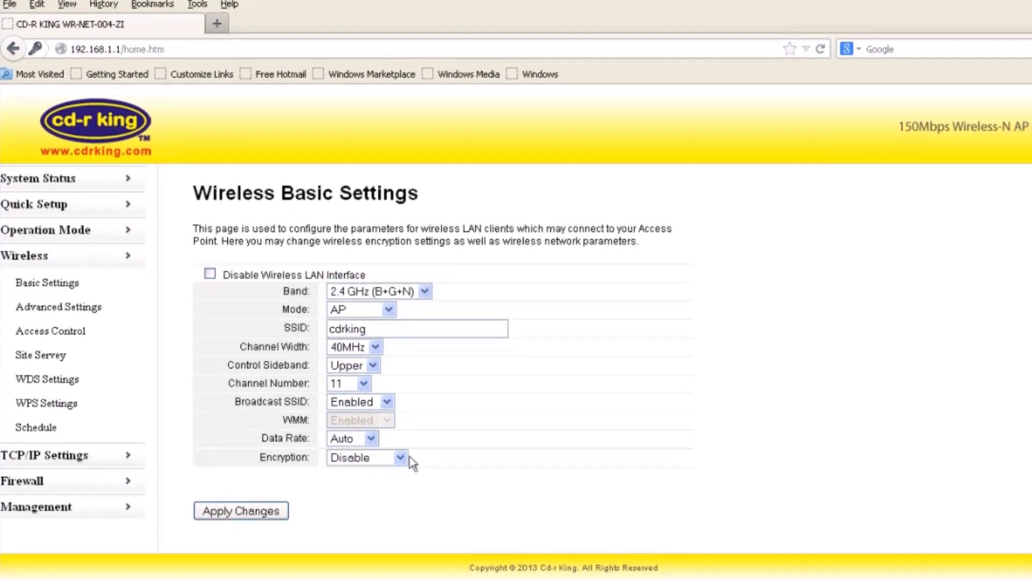
left_click(401, 457)
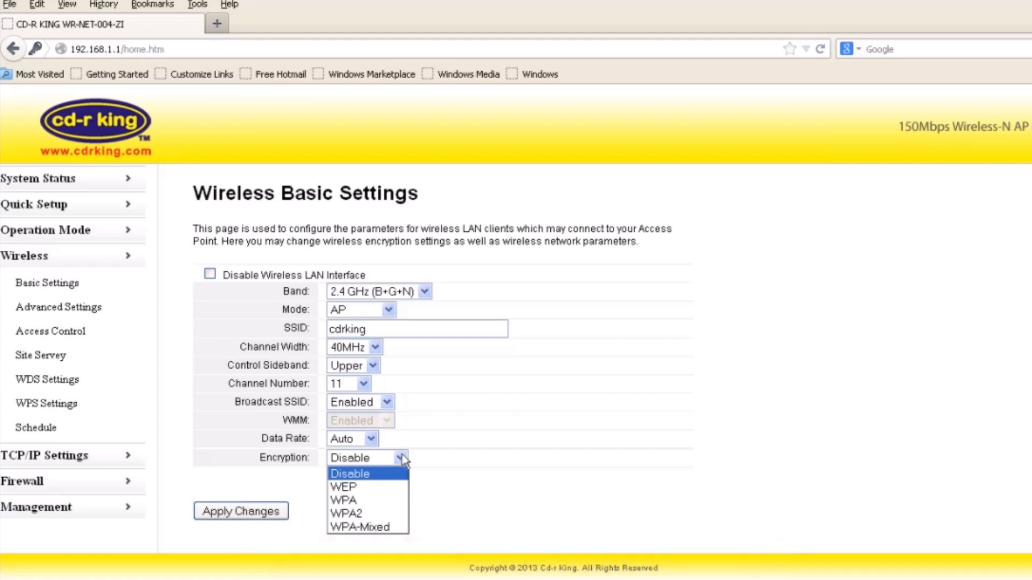
- Set the cdrking network's encryption to WPA2, enter a new pre-shared key, and apply
left_click(355, 515)
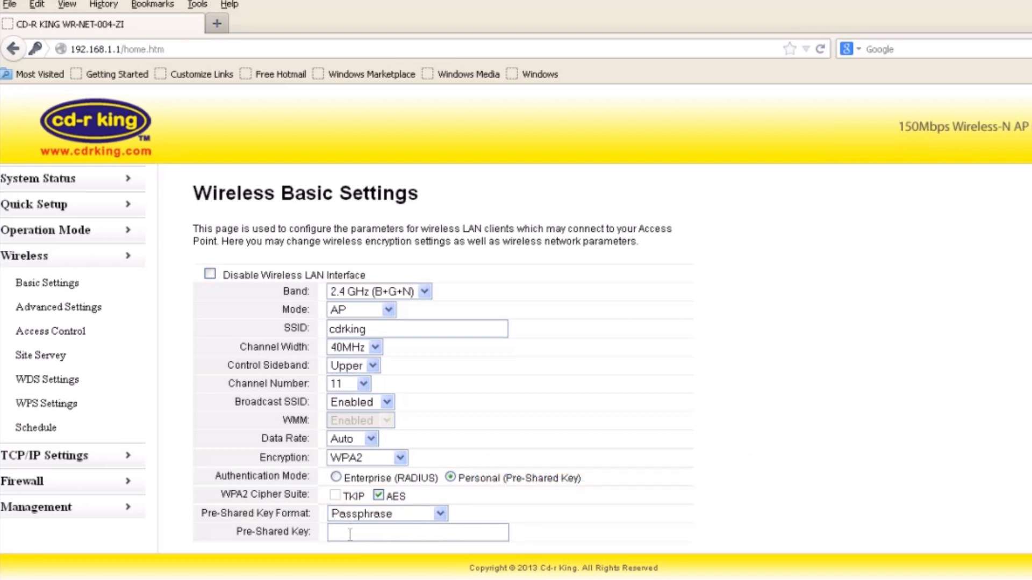
scroll(350, 535, "down", 2)
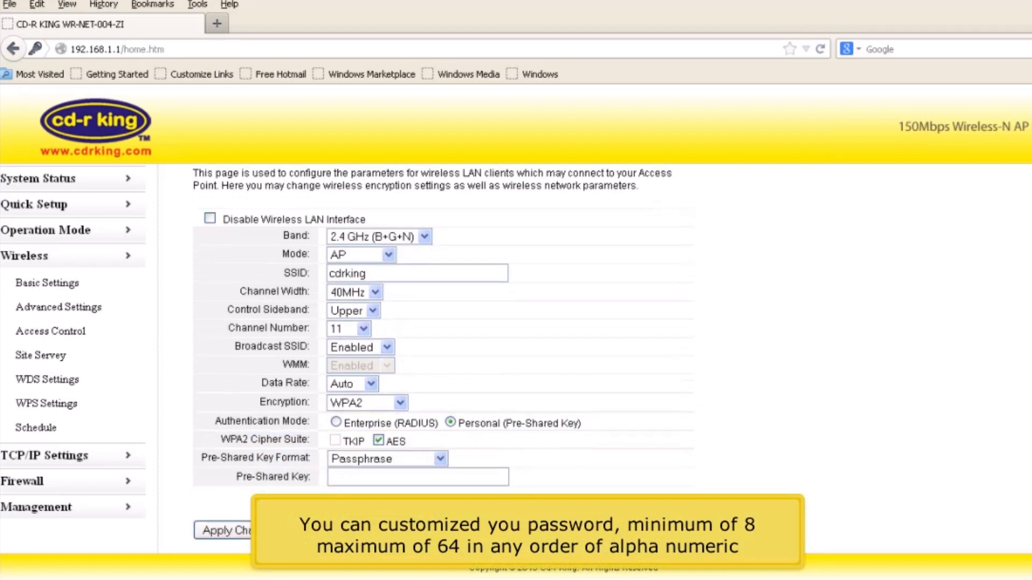
left_click(367, 485)
type("**********")
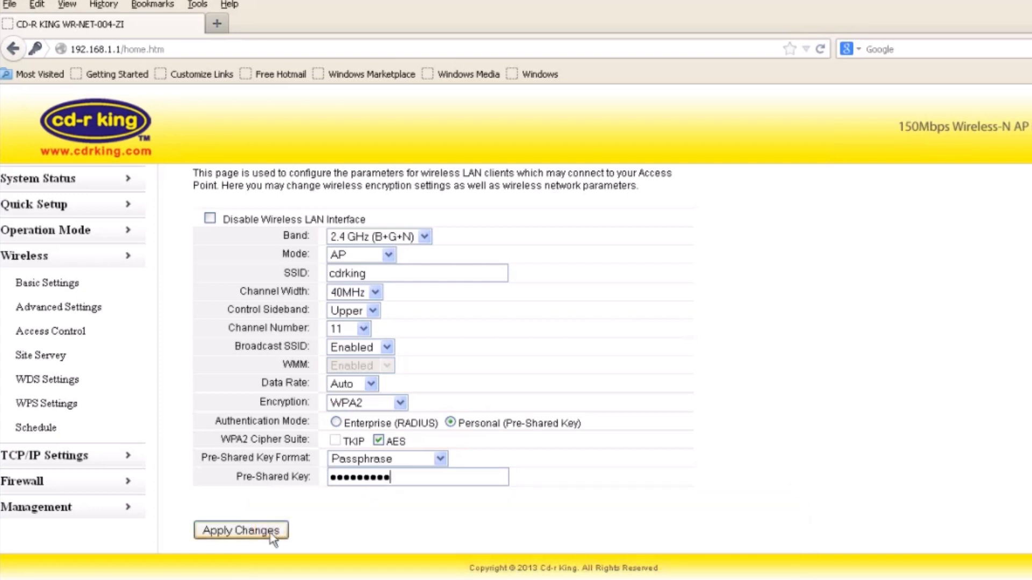
left_click(271, 533)
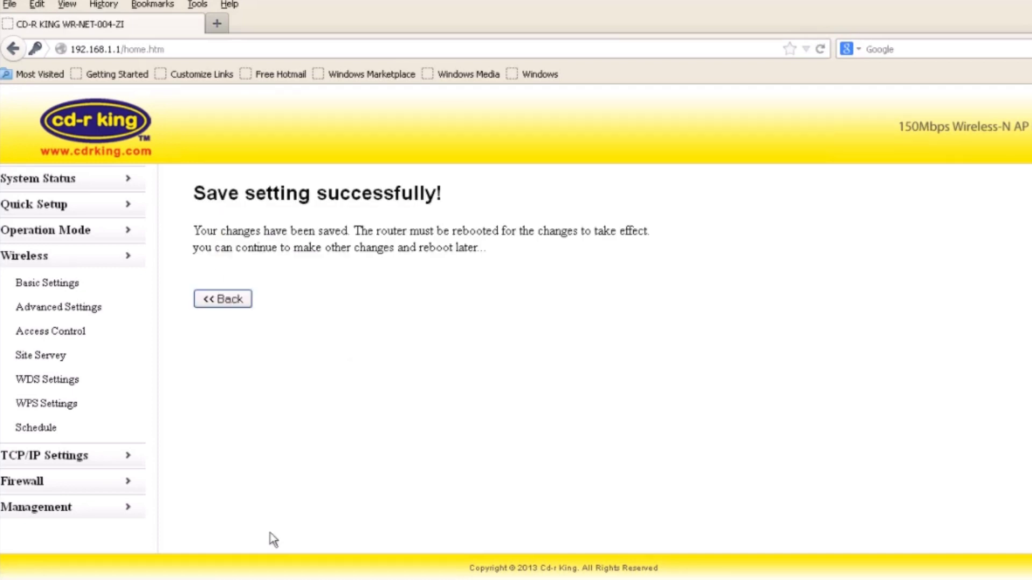
- Go back from the save confirmation and view System Status showing WAN IP 192.168.10.103
left_click(215, 300)
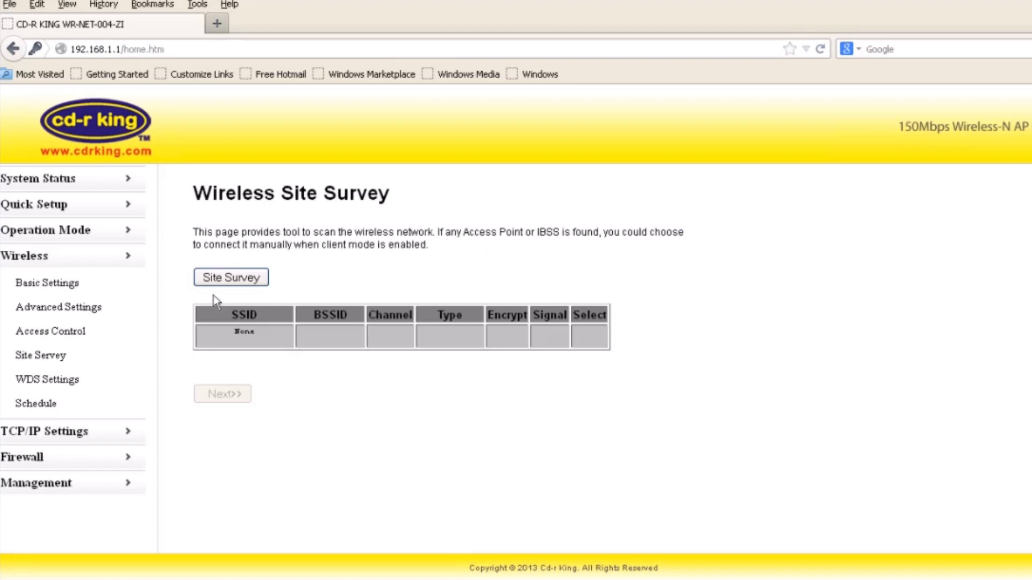
left_click(64, 180)
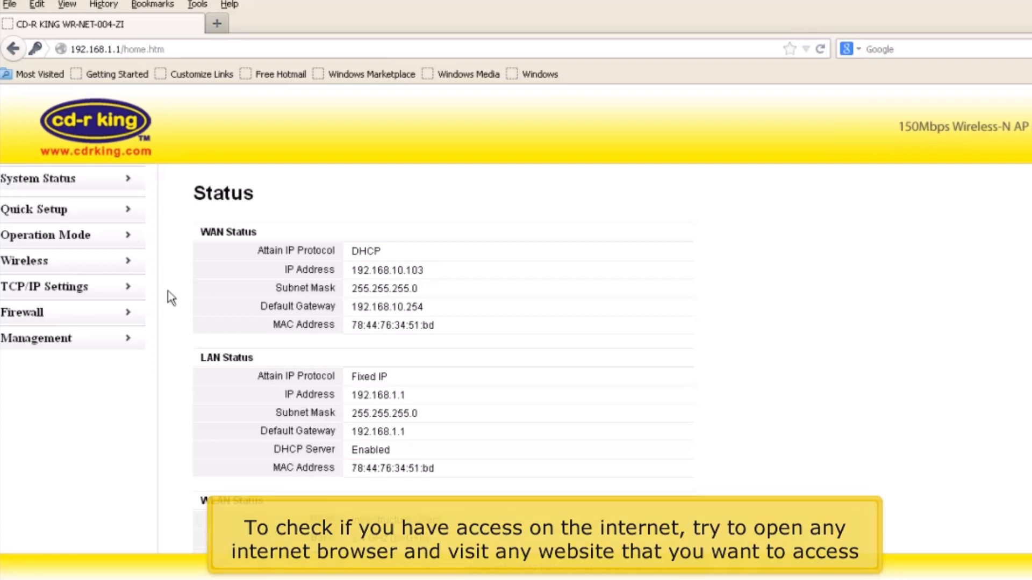
left_click(212, 30)
type("w")
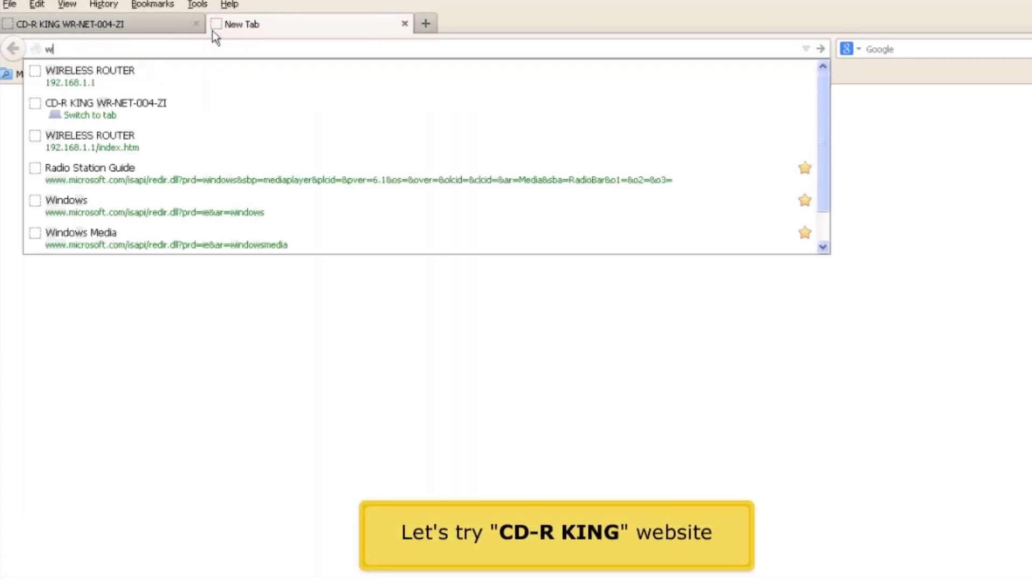
type("ww.cdrking.com")
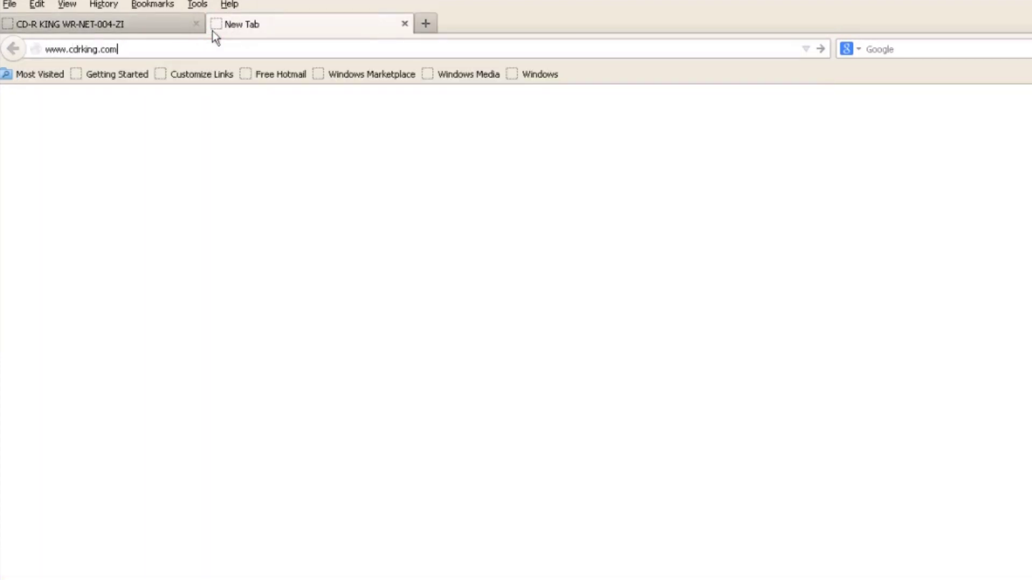
key("Return")
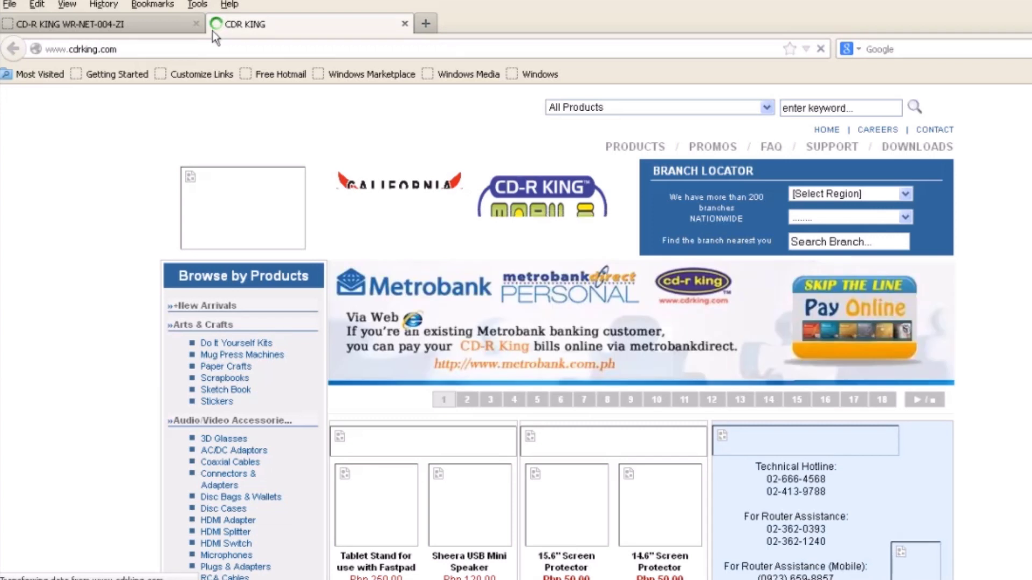